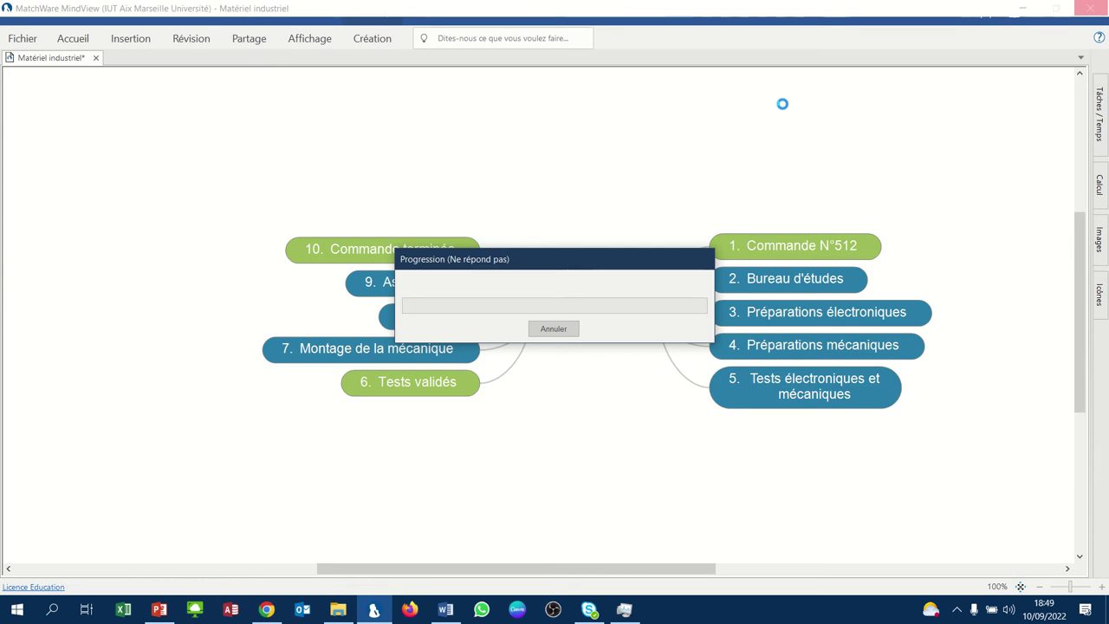
Step: Display the Matériel industriel map as a Gantt chart and widen the task table to show the columns through Priorité
click(441, 22)
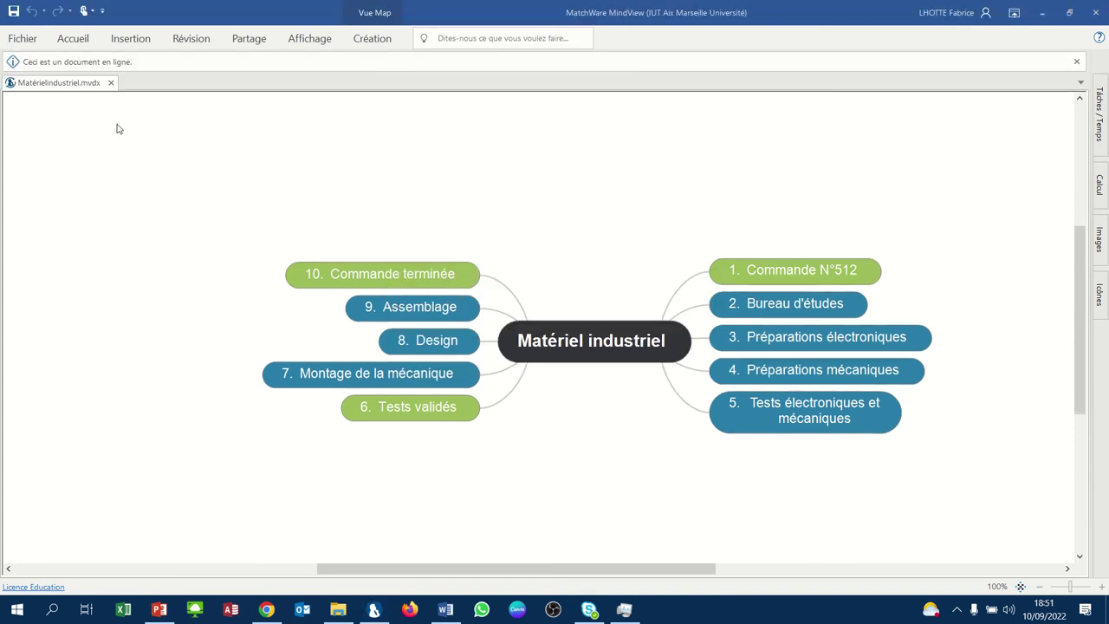
click(85, 41)
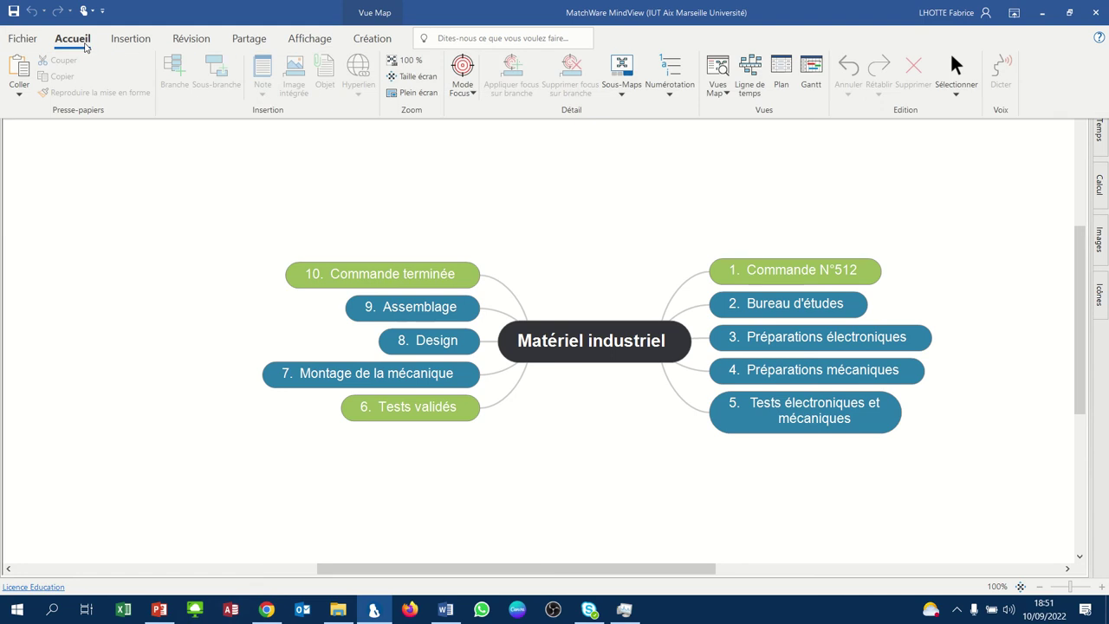
click(325, 44)
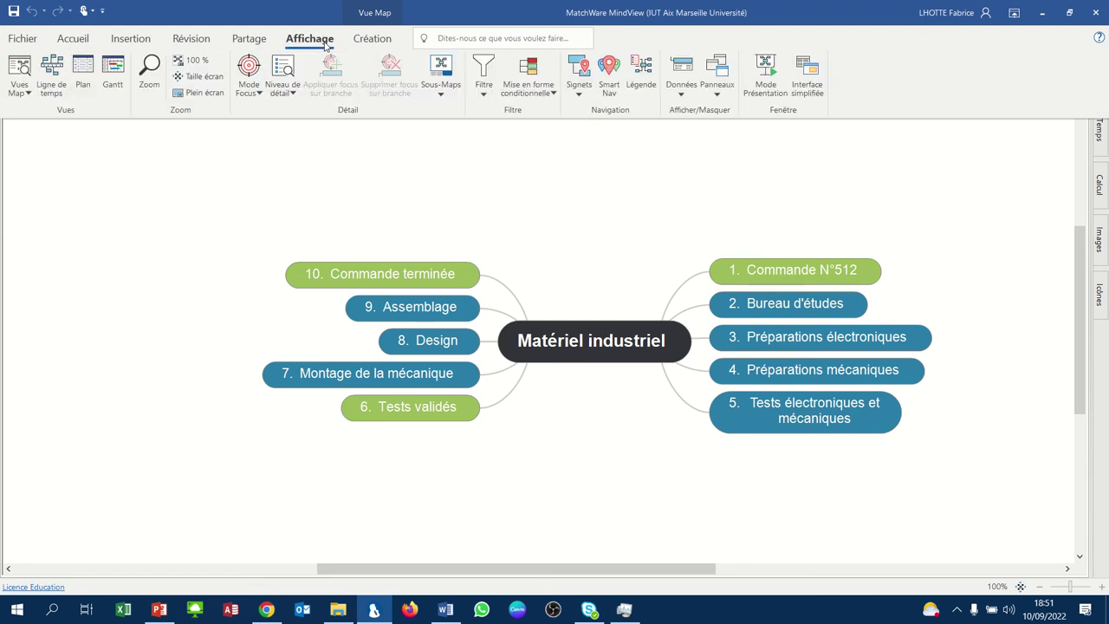
click(18, 88)
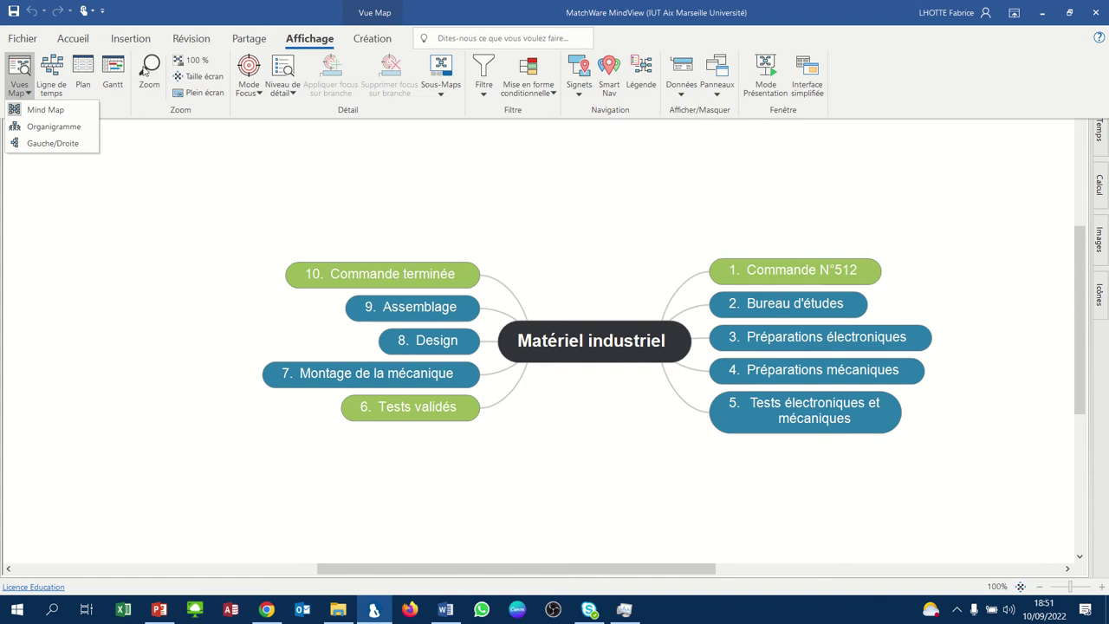
click(108, 69)
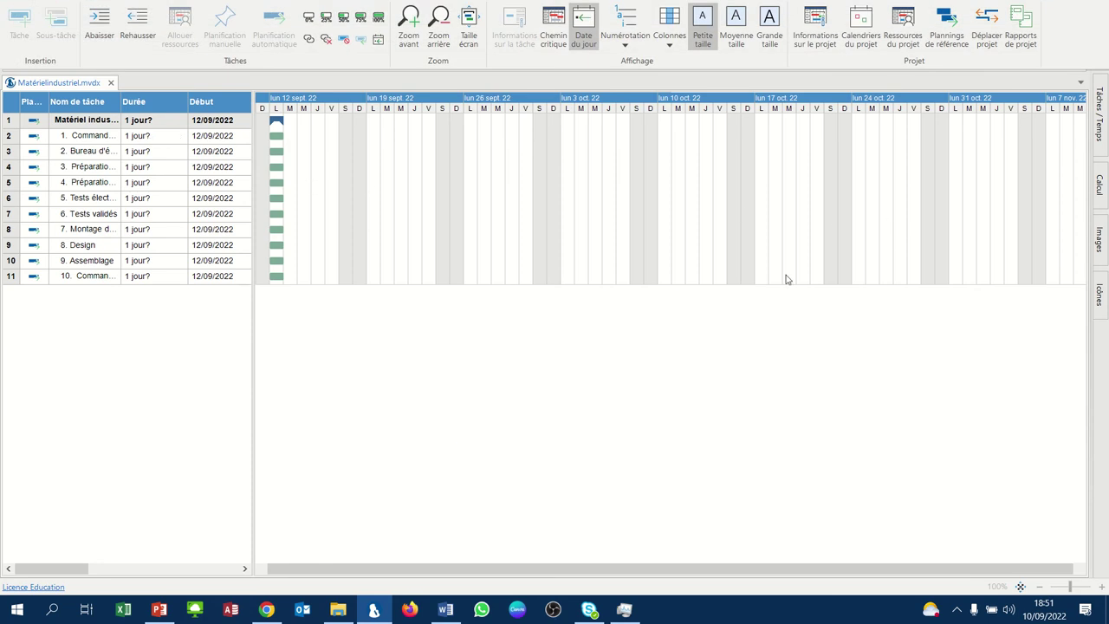
click(253, 397)
drag(253, 396, 522, 399)
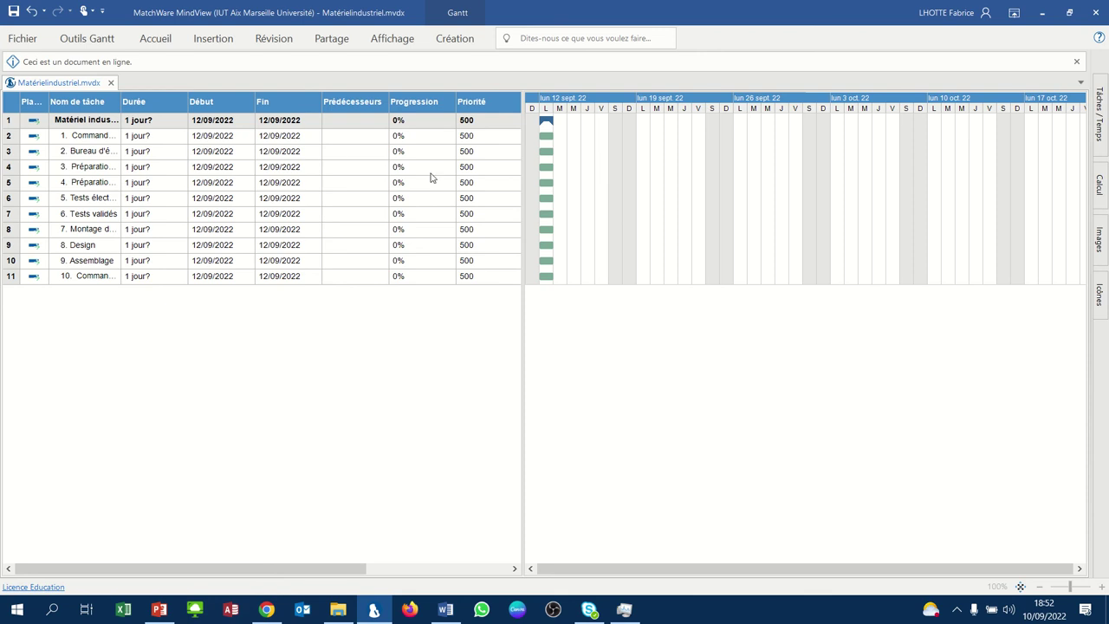
Step: Set the predecessor of the Bureau d'études task to 2
click(369, 155)
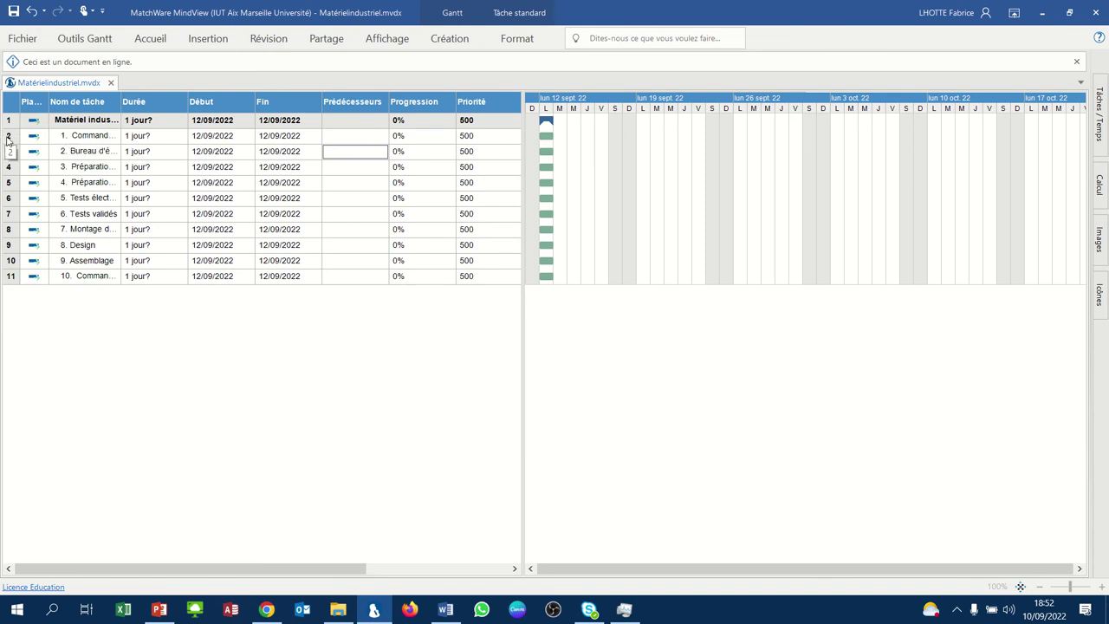
click(336, 156)
text(2)
key(Return)
mouse_move(560, 154)
Step: Set the predecessor of both Préparations électroniques and Préparations mécaniques to 3
click(341, 171)
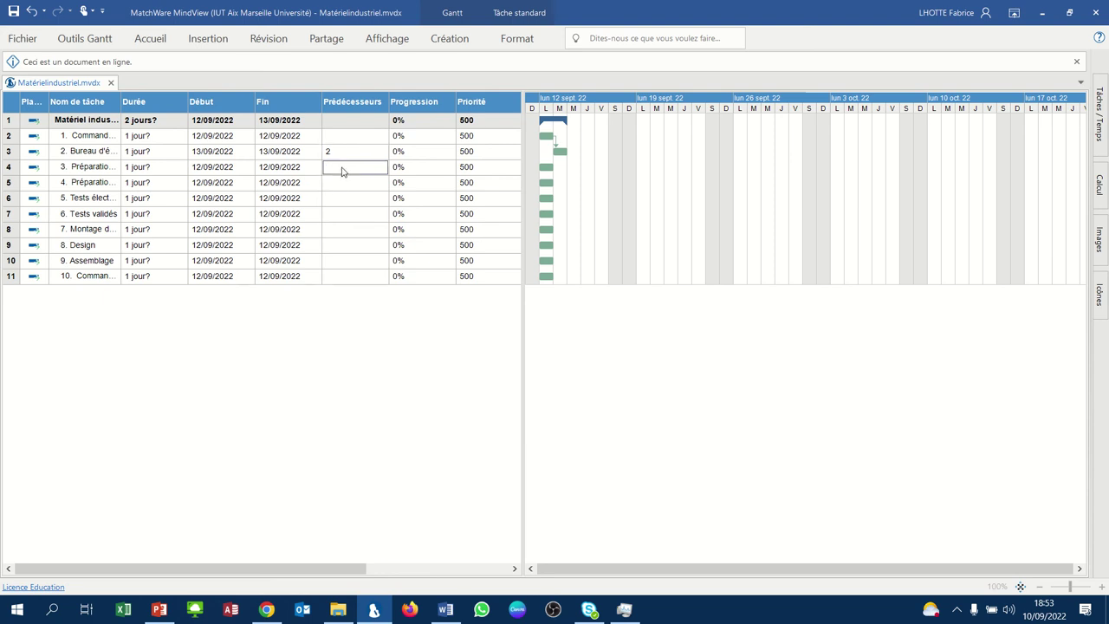
text(3)
click(342, 184)
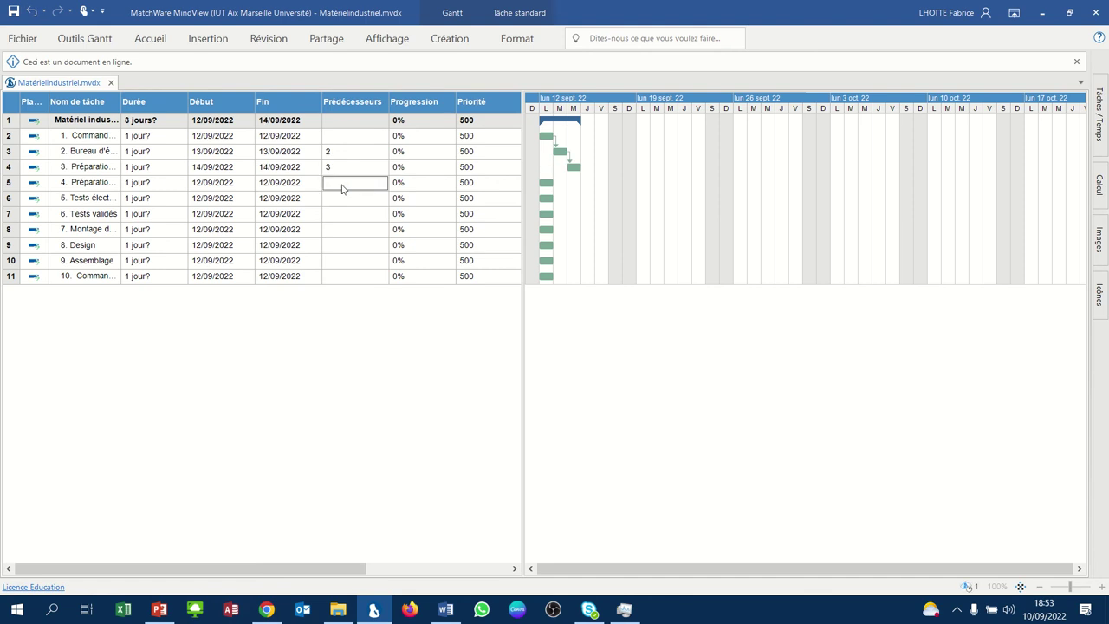
text(3)
click(340, 199)
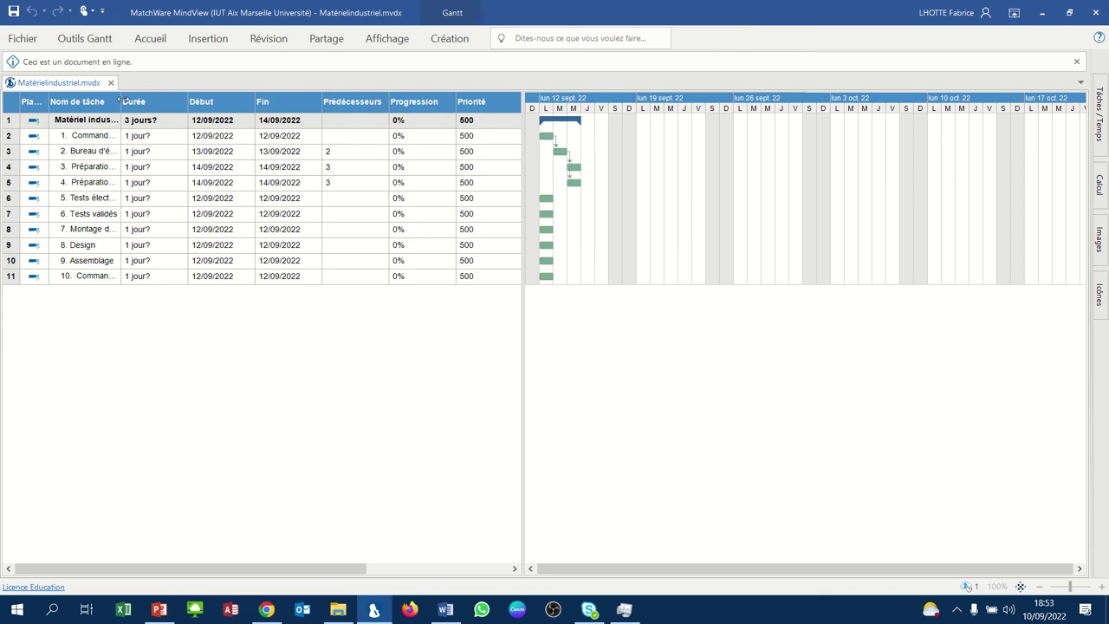
Step: Widen the task name column and set the predecessors of Tests électroniques et mécaniques to 4;5
drag(120, 103, 163, 103)
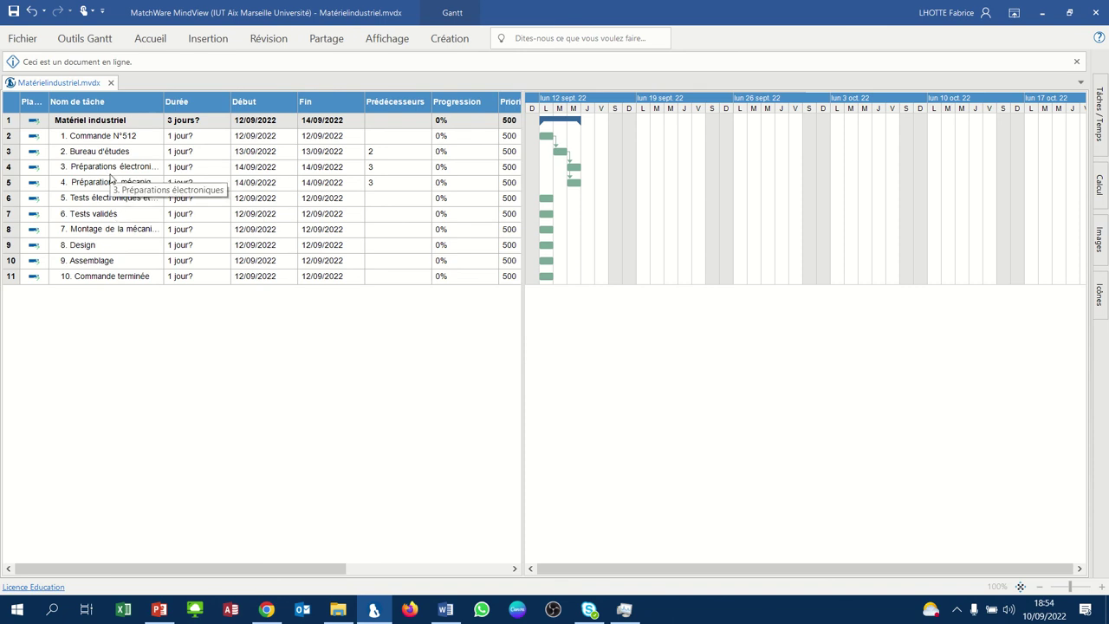
click(381, 202)
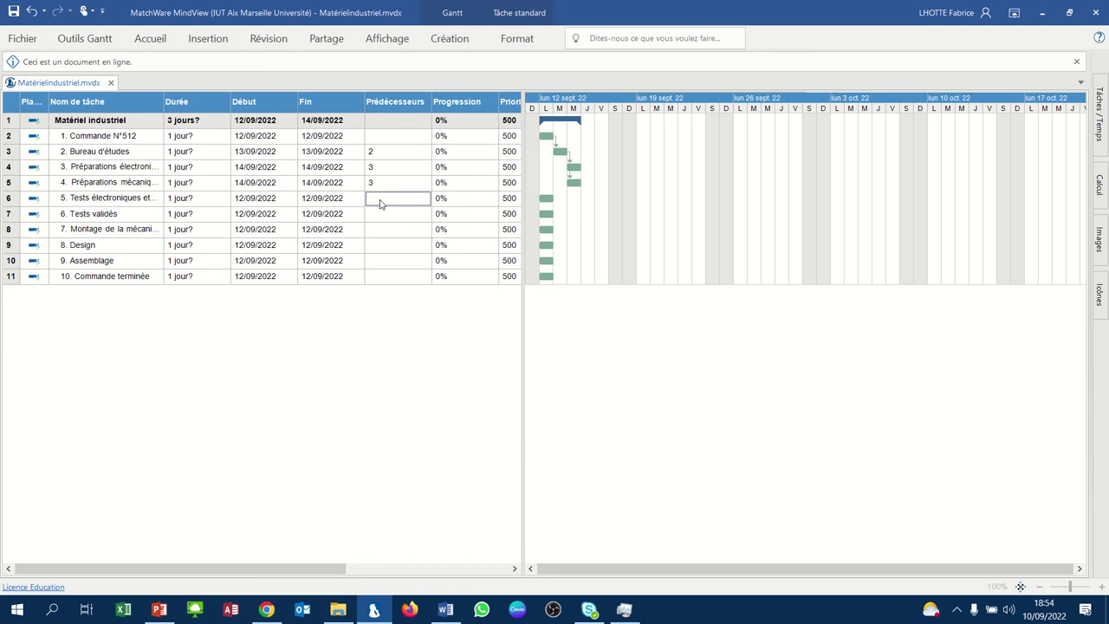
text(4;5)
click(388, 218)
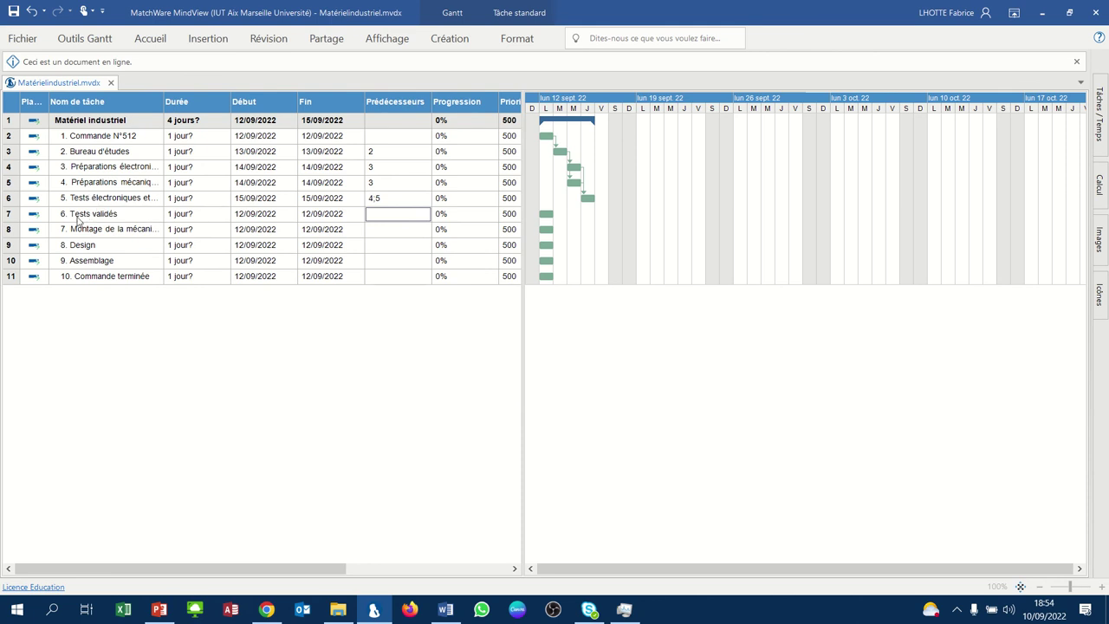
Step: Set the predecessor of the Tests validés task to 6
click(375, 219)
text(6)
key(Return)
Step: Set the predecessor of both Montage de la mécanique and Design to 5
click(373, 234)
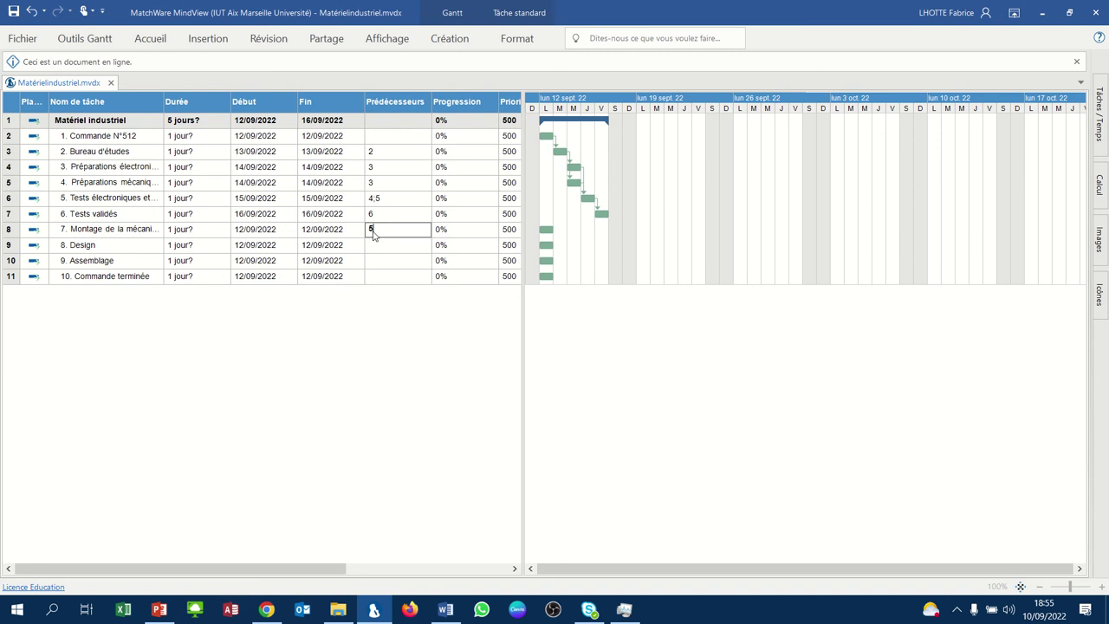
text(5)
key(Return)
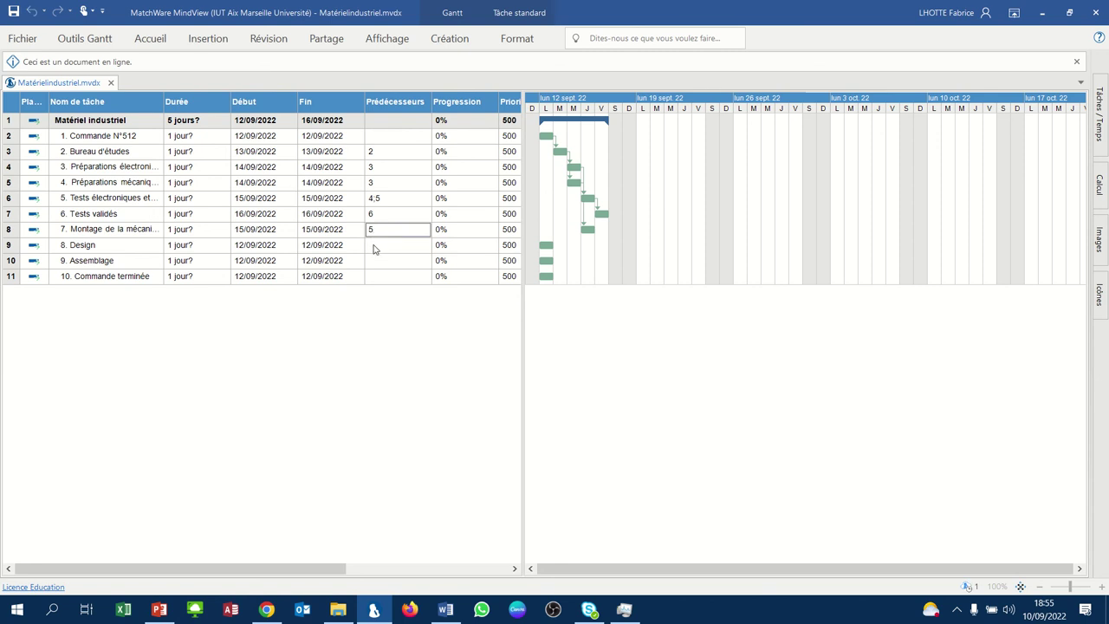
click(373, 244)
text(5)
key(Return)
Step: Set the predecessors of Assemblage to 7;8;9 and the predecessor of Commande terminée to 10
click(378, 261)
text(7)
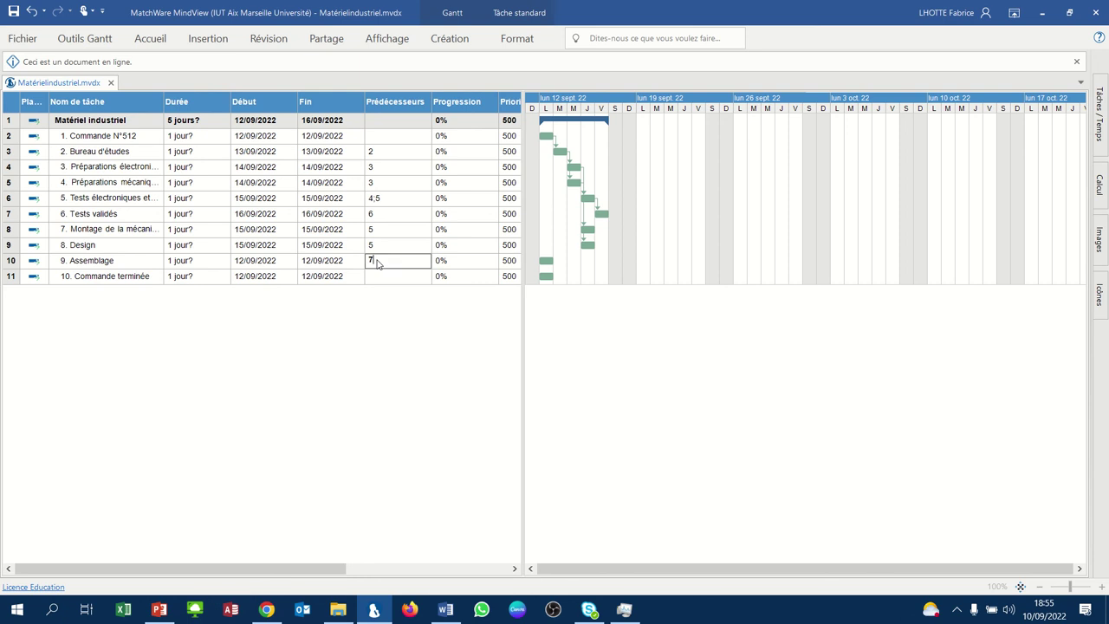
text(;8;9)
click(374, 280)
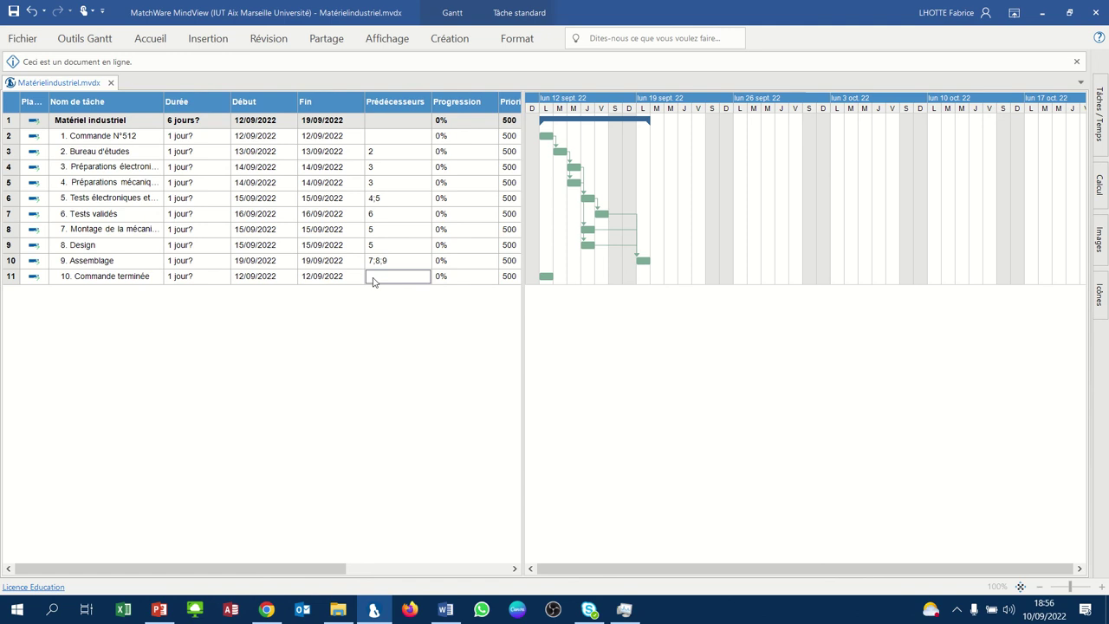
text(10)
click(374, 277)
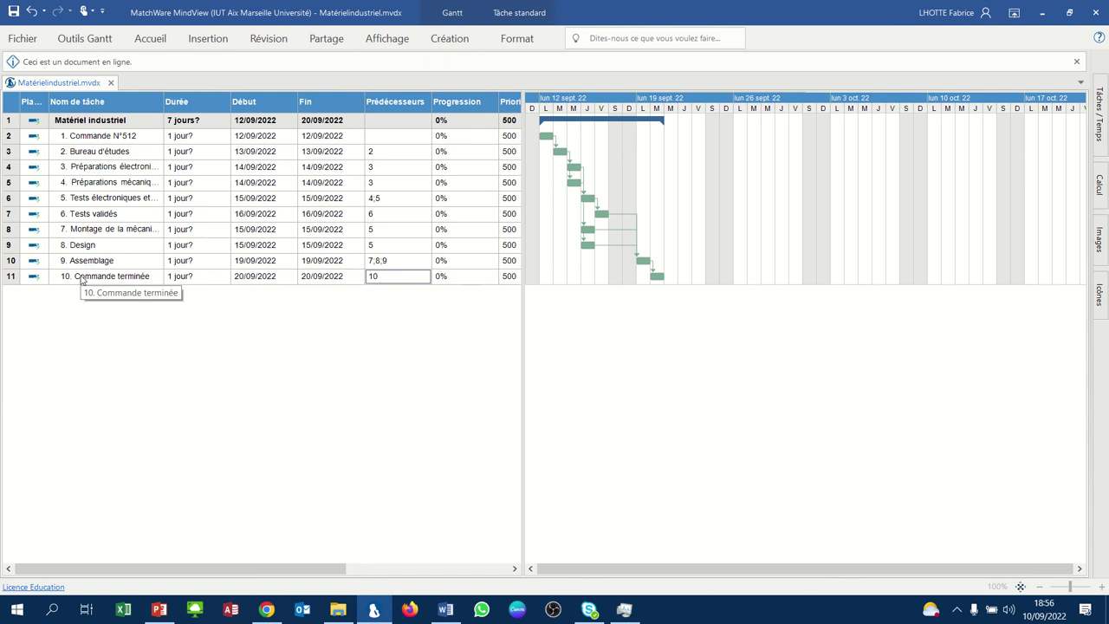
Step: Define task 1, the opening Commande task, as a milestone (tâche jalon) in its task information
right_click(110, 139)
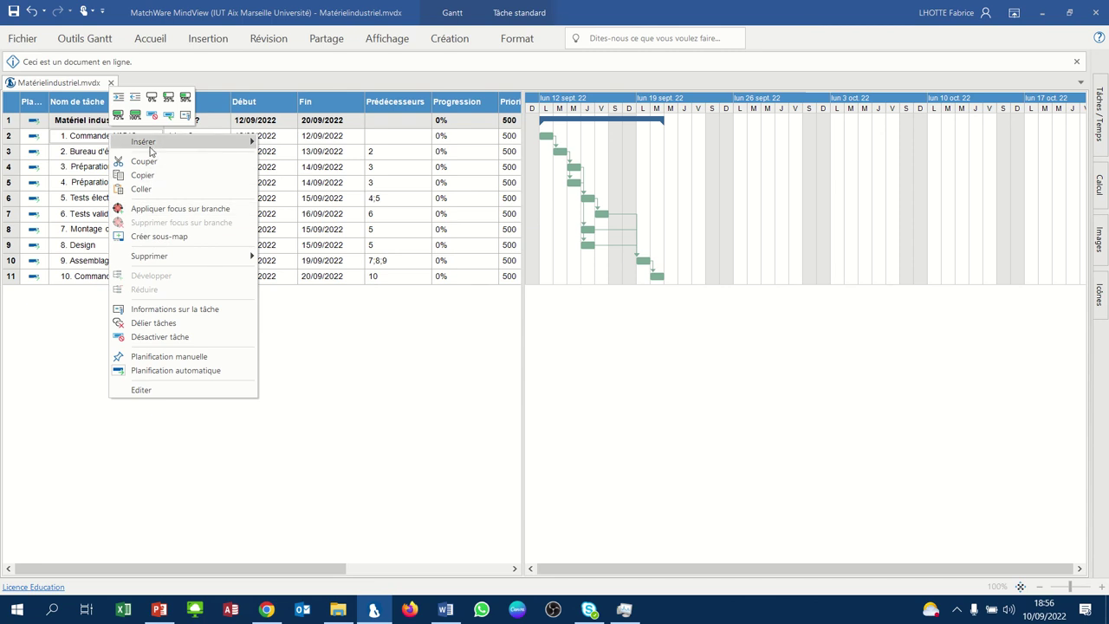
click(170, 309)
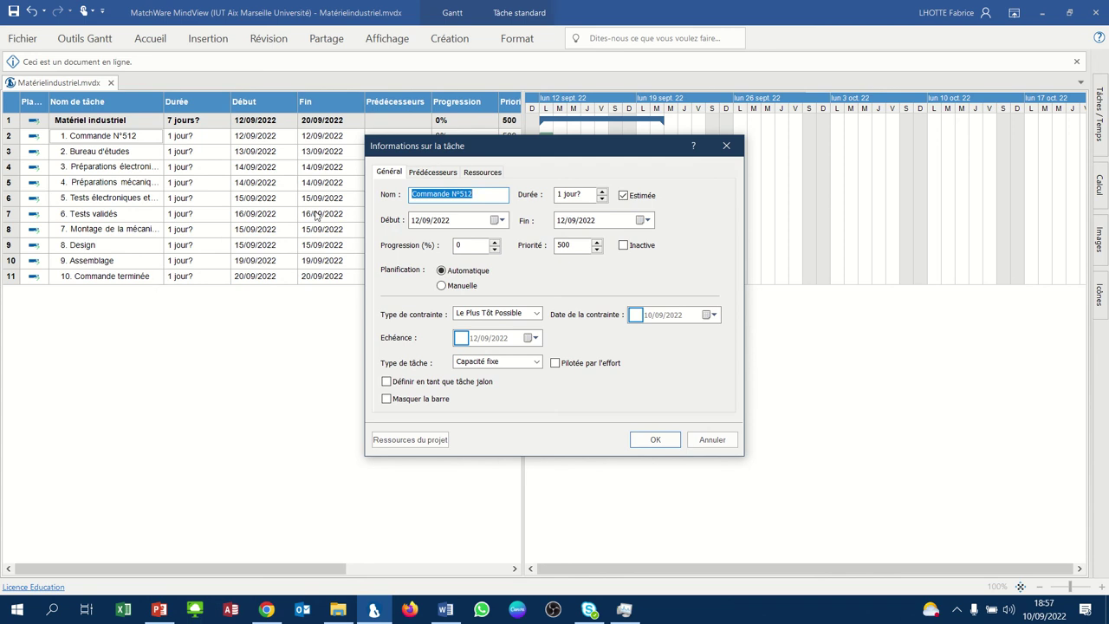
click(386, 382)
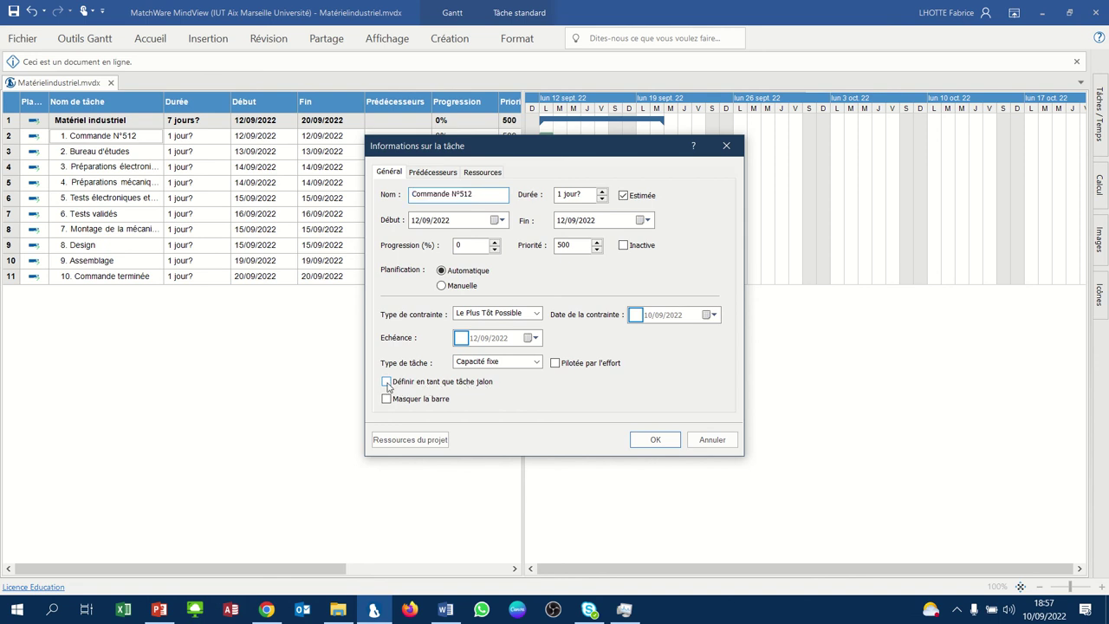
click(655, 440)
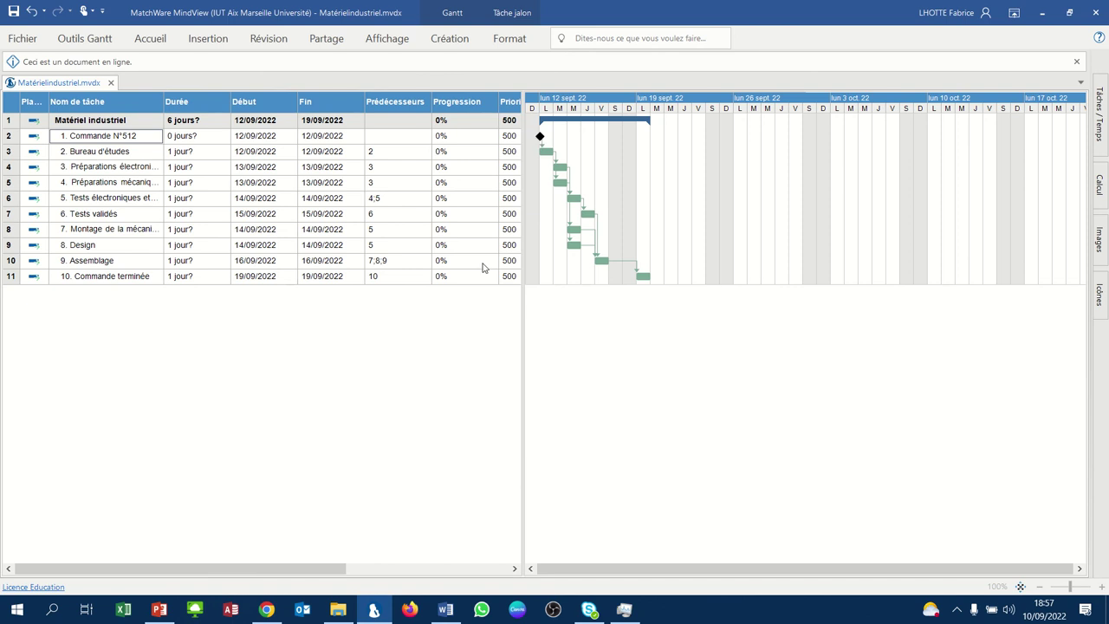
Step: Define the Commande terminée task as a milestone (tâche jalon) in its task information
click(123, 277)
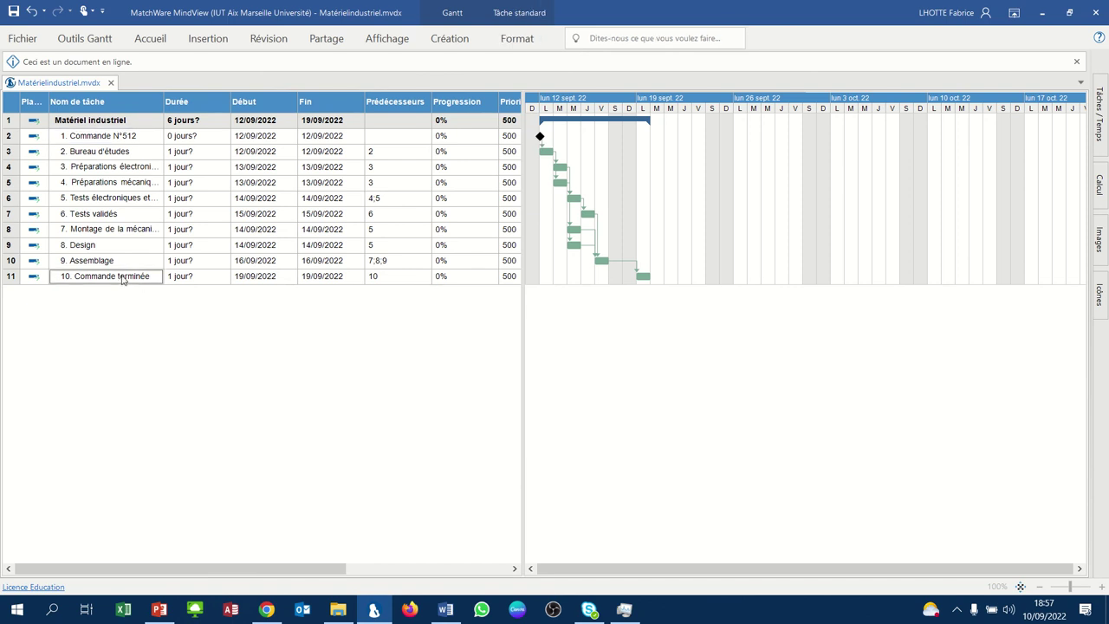
right_click(123, 277)
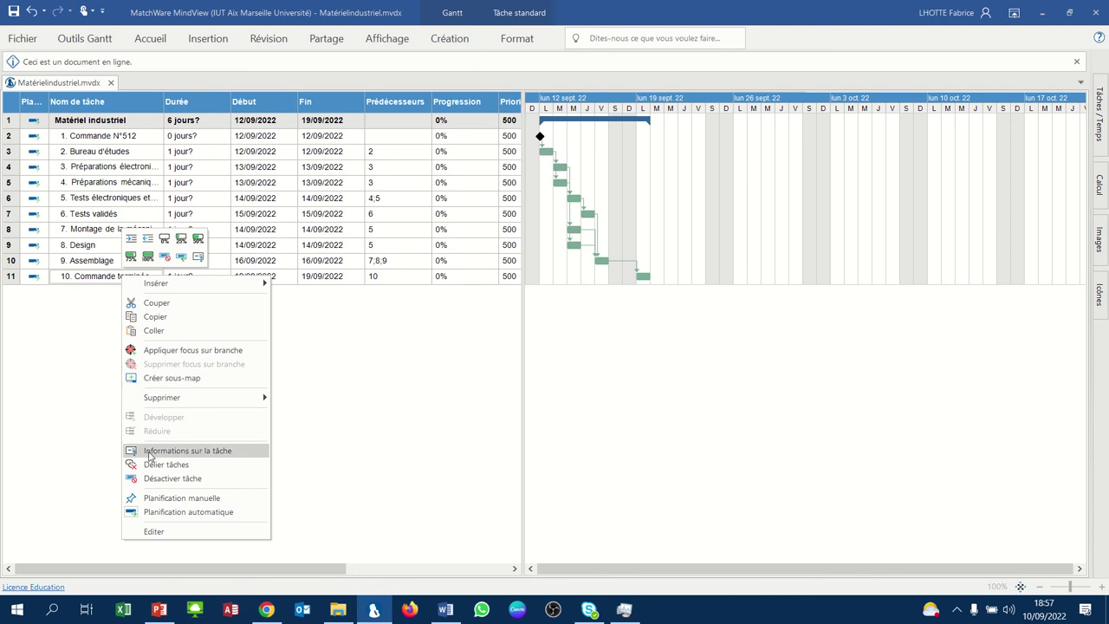
click(149, 451)
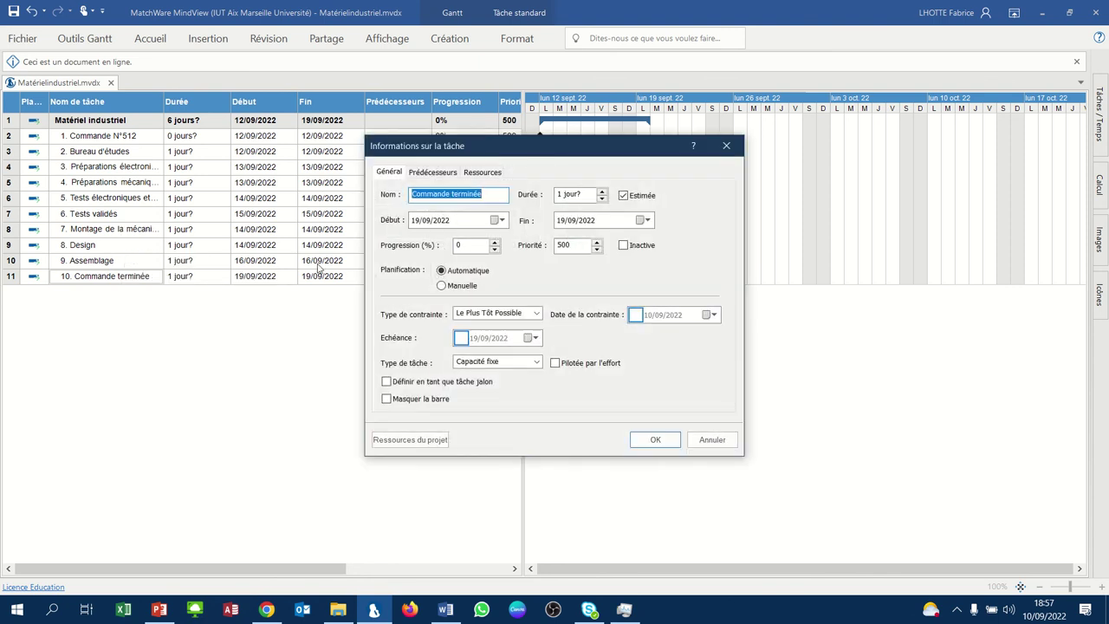
click(387, 382)
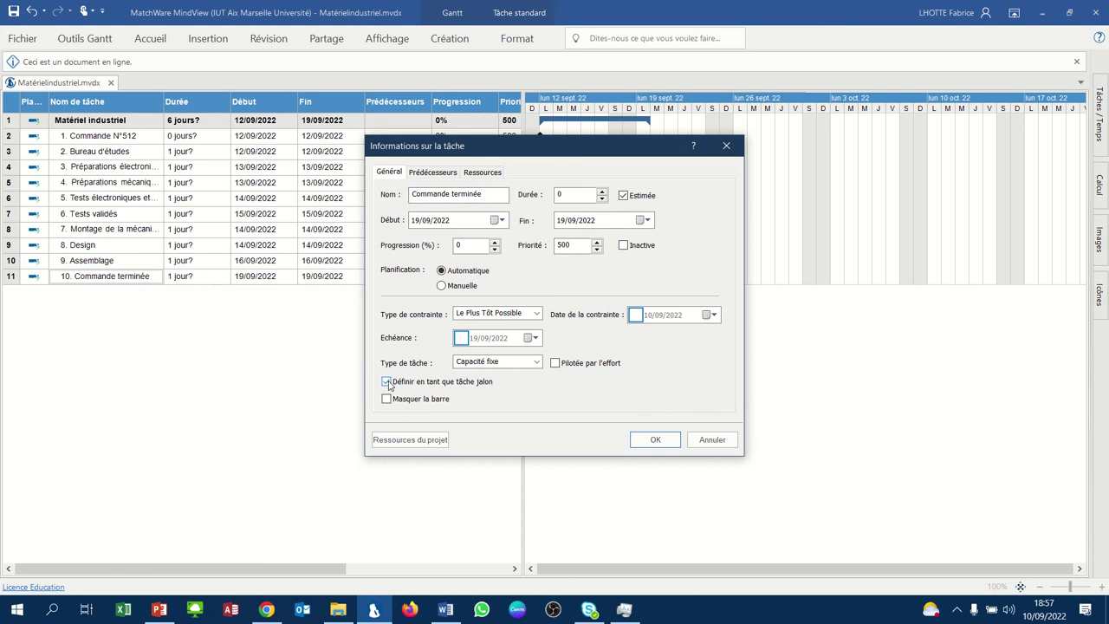
click(648, 439)
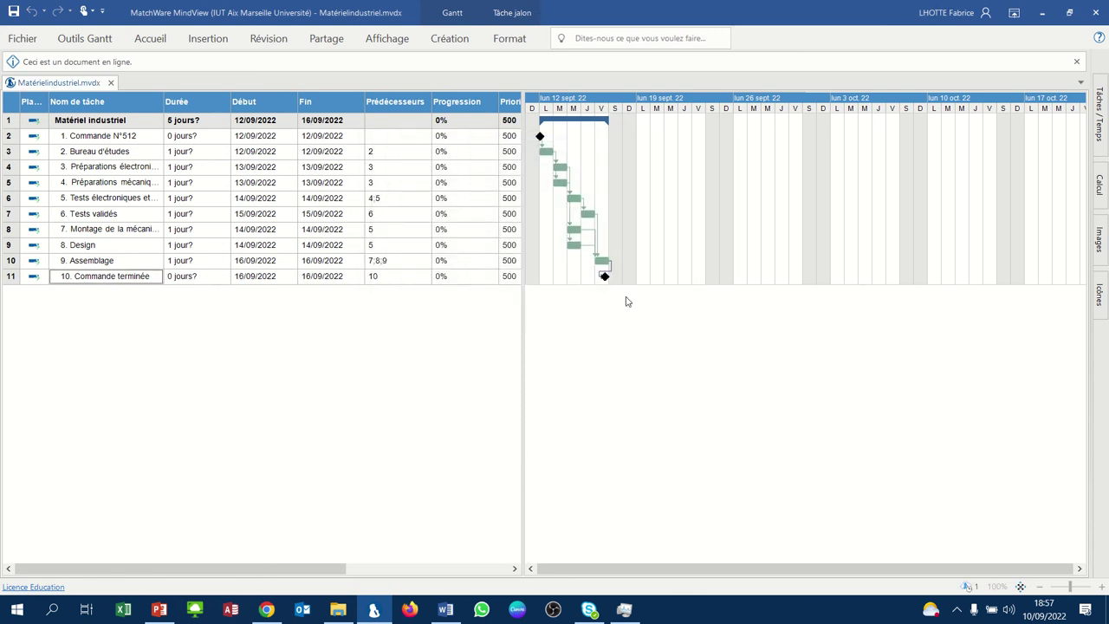
Step: Define the Tests validés task as a milestone (tâche jalon) in its task information
click(85, 216)
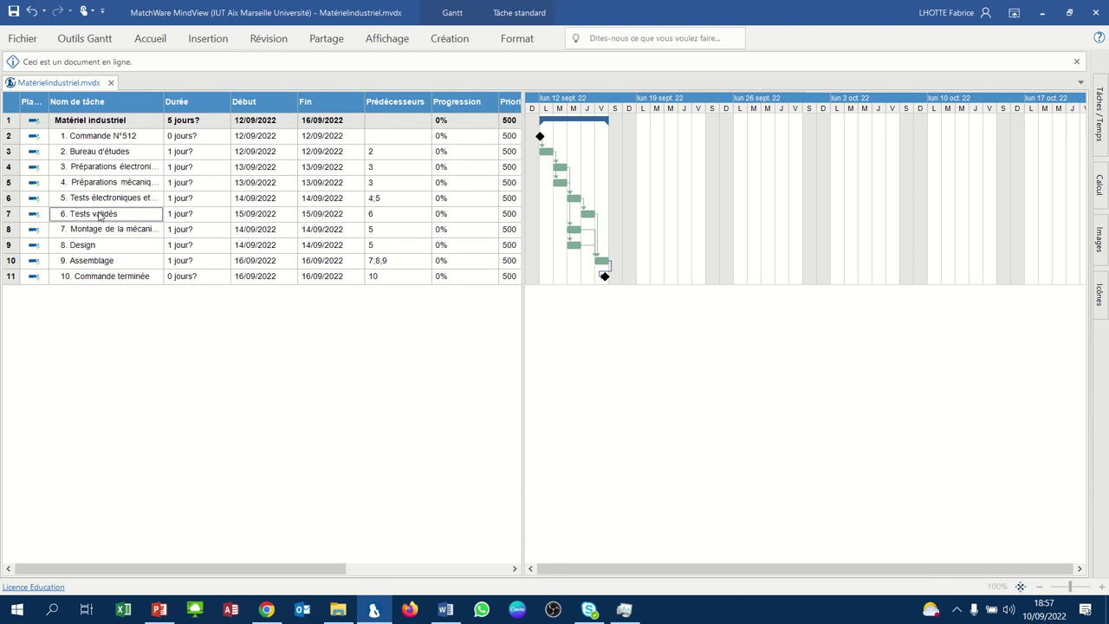
right_click(100, 214)
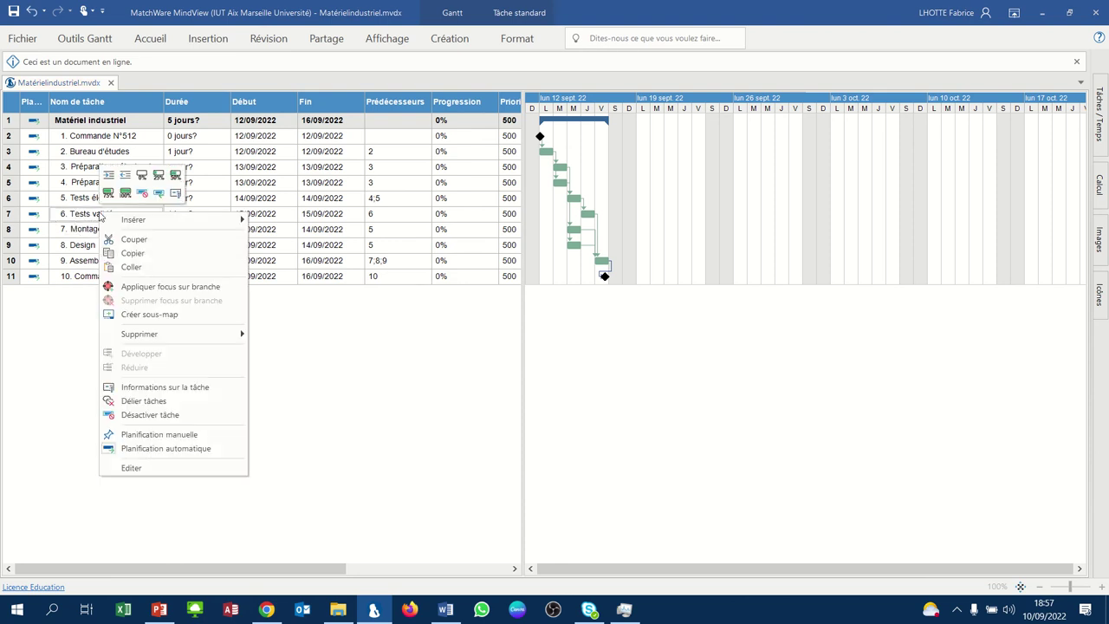
click(126, 386)
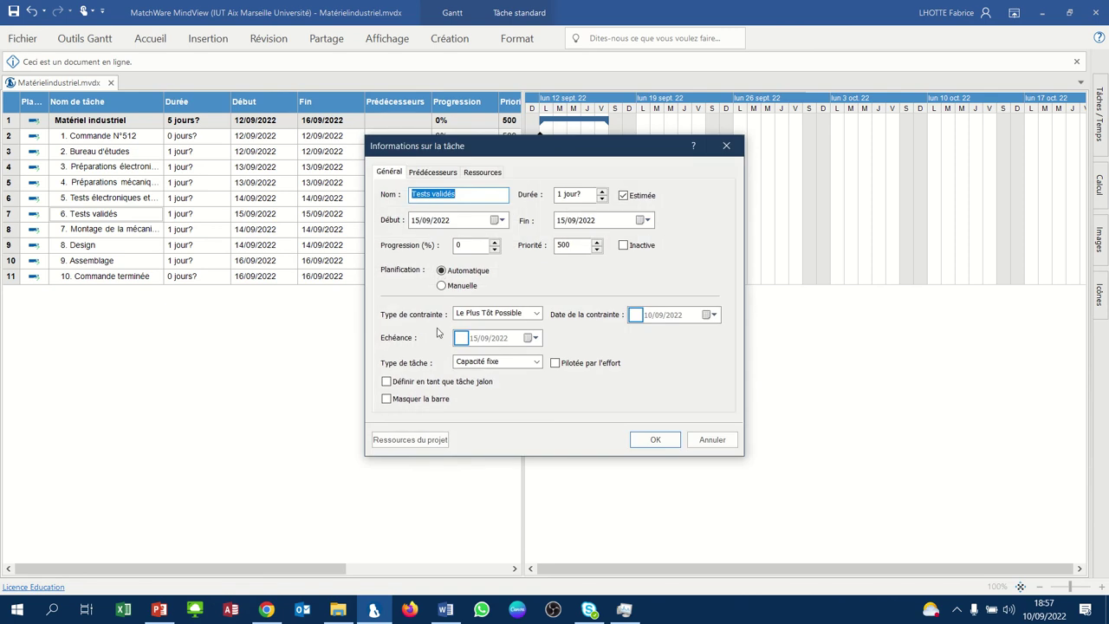
click(386, 382)
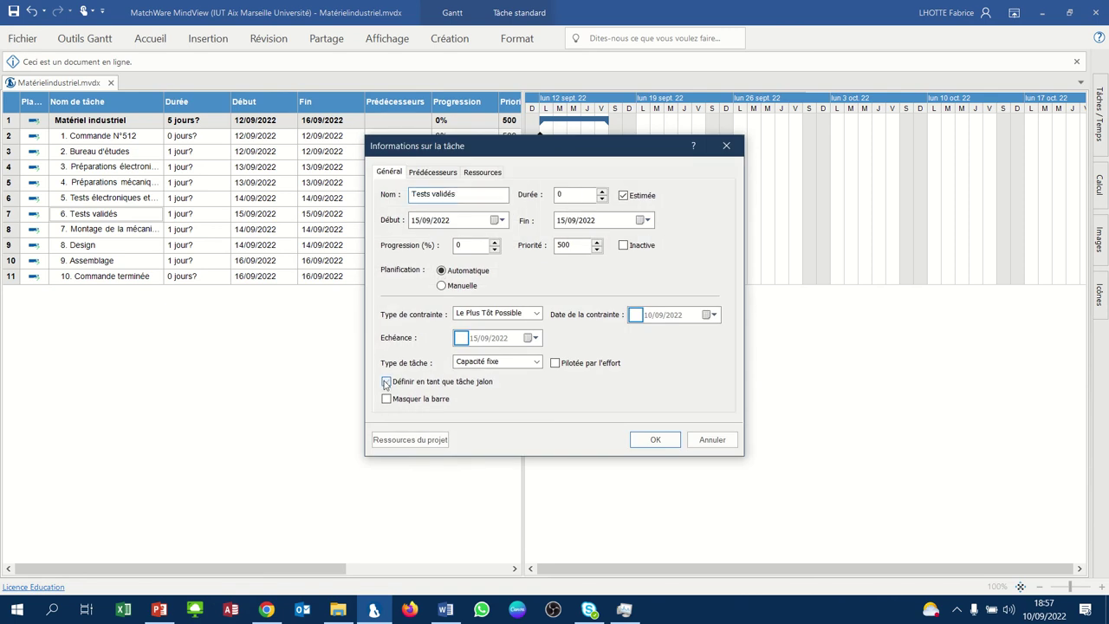
click(651, 440)
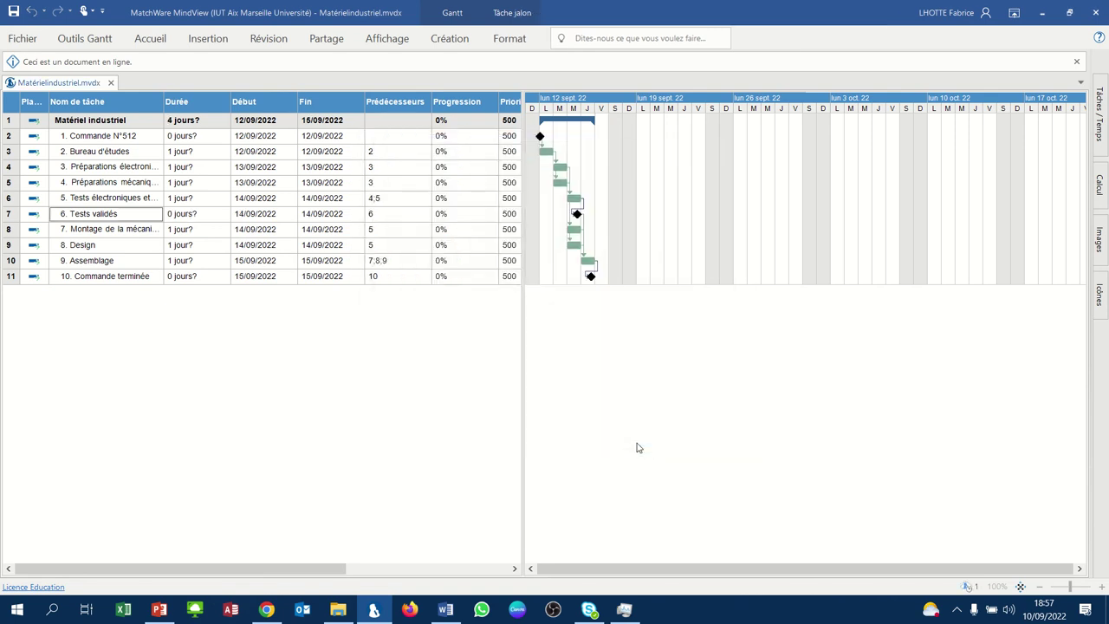